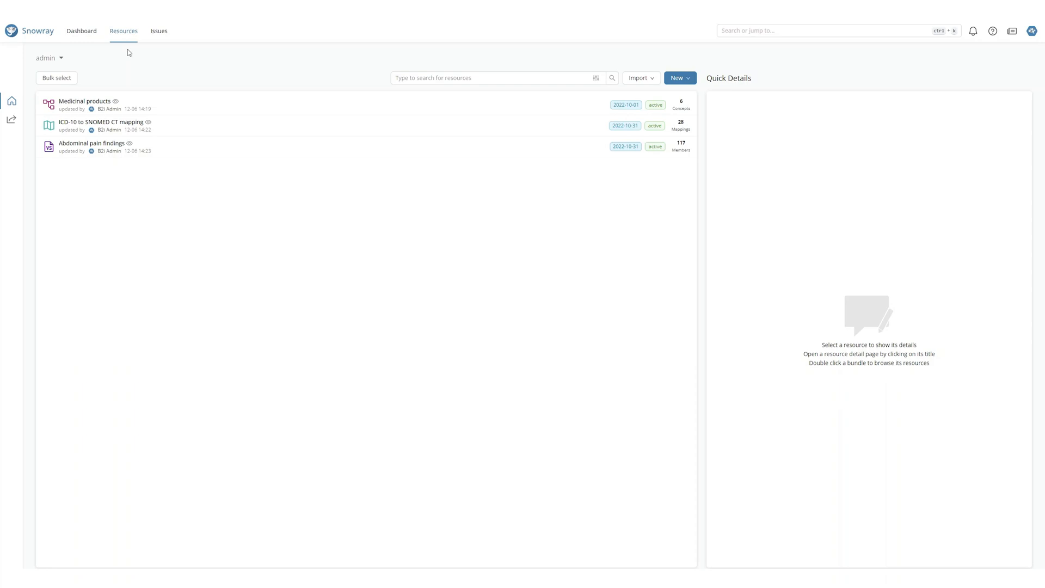
- Switch the resource list from the admin account to the b2ihealthcare organization
click(59, 59)
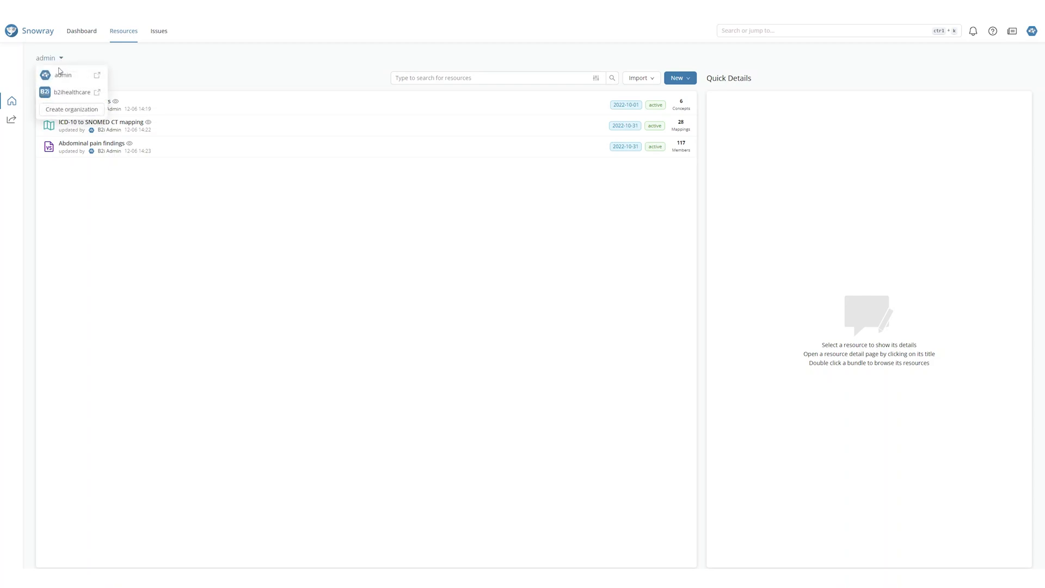
click(50, 95)
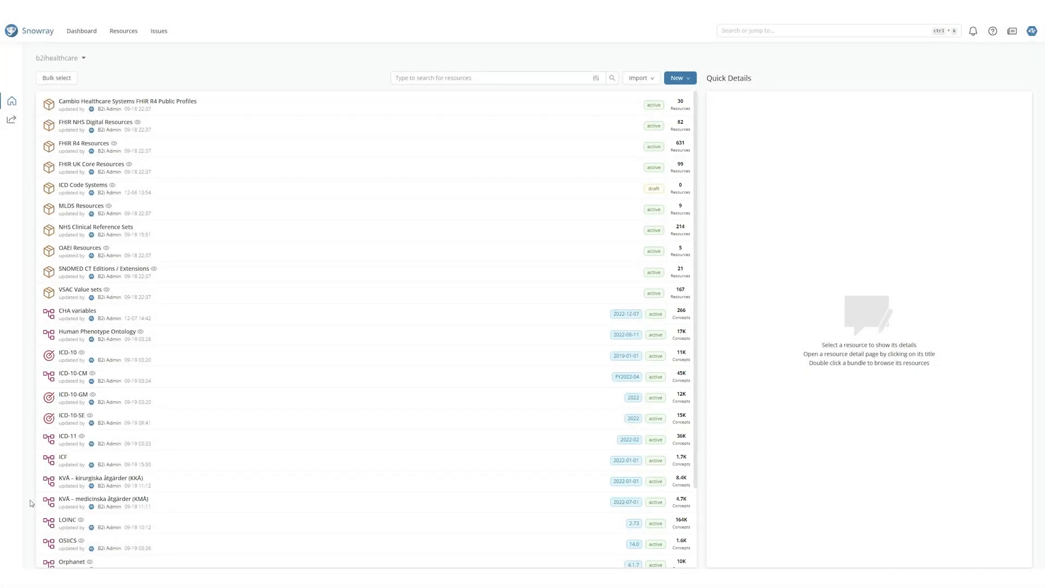
- Inspect the LOINC code system's quick details, overview page and concept tree, and browse the FHIR R4 Resources bundle
click(110, 521)
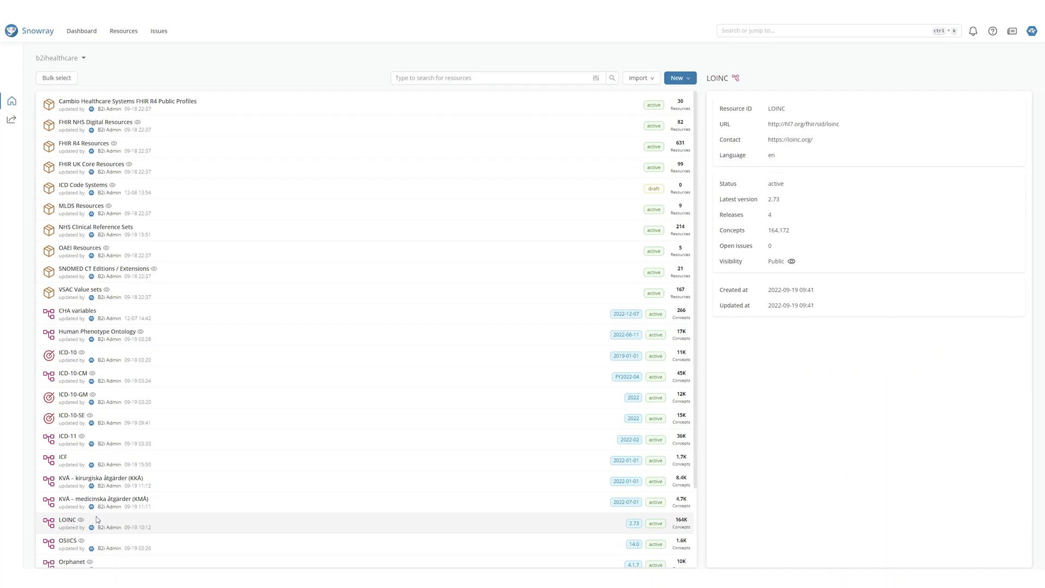
click(68, 520)
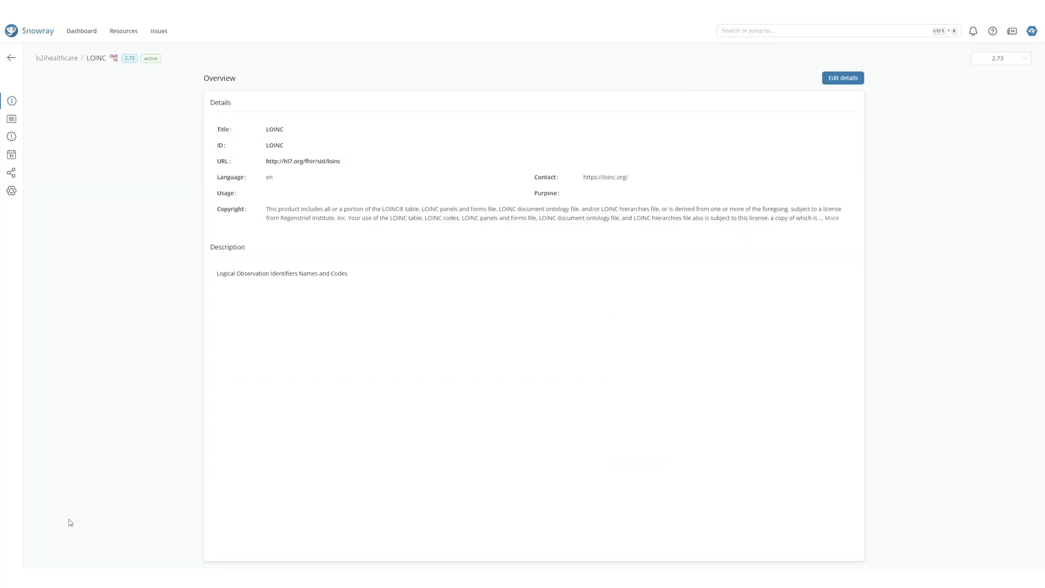
key(alt+Left)
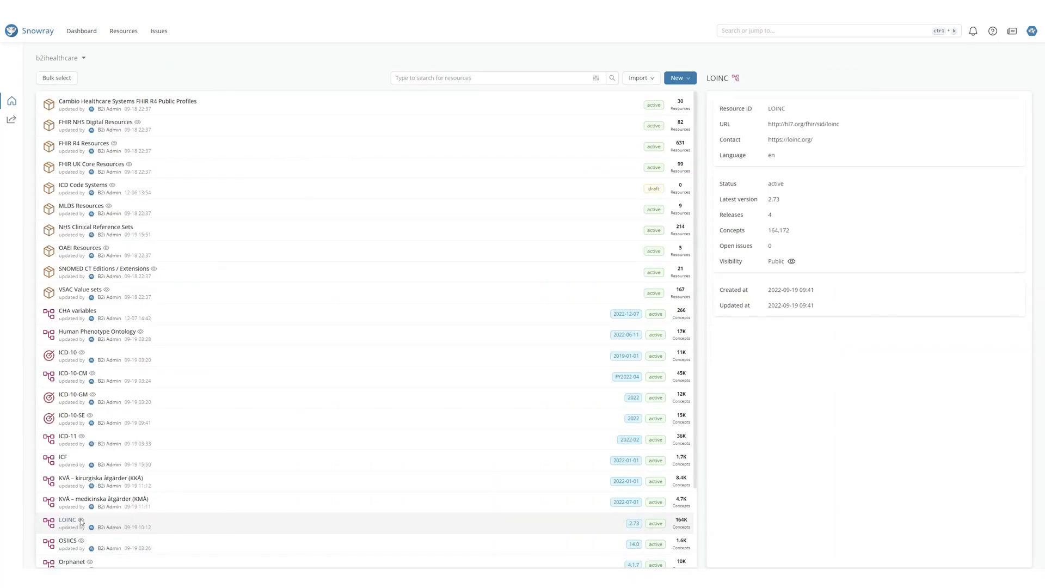
double_click(178, 522)
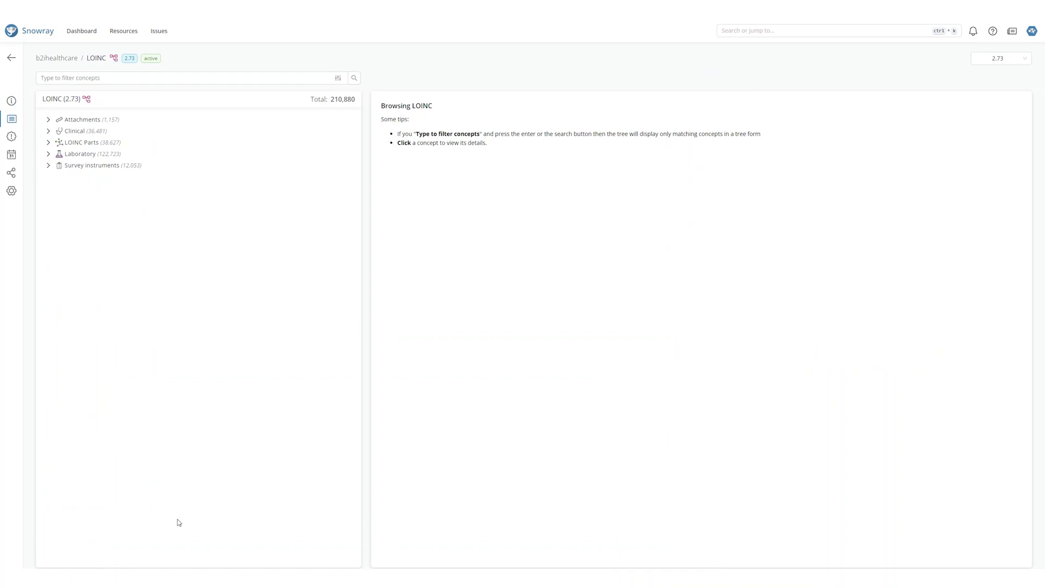
key(alt+Left)
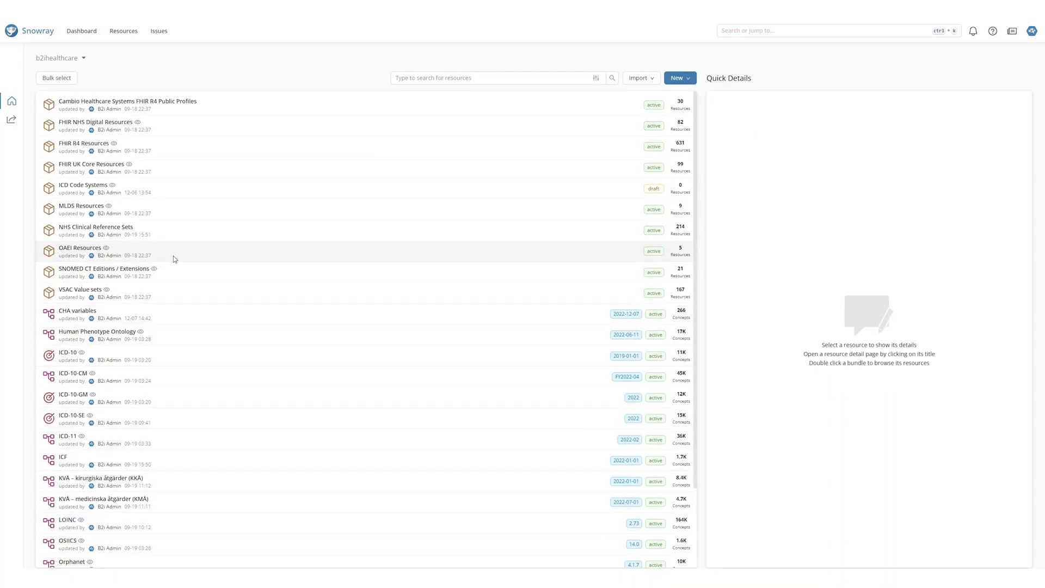
double_click(169, 149)
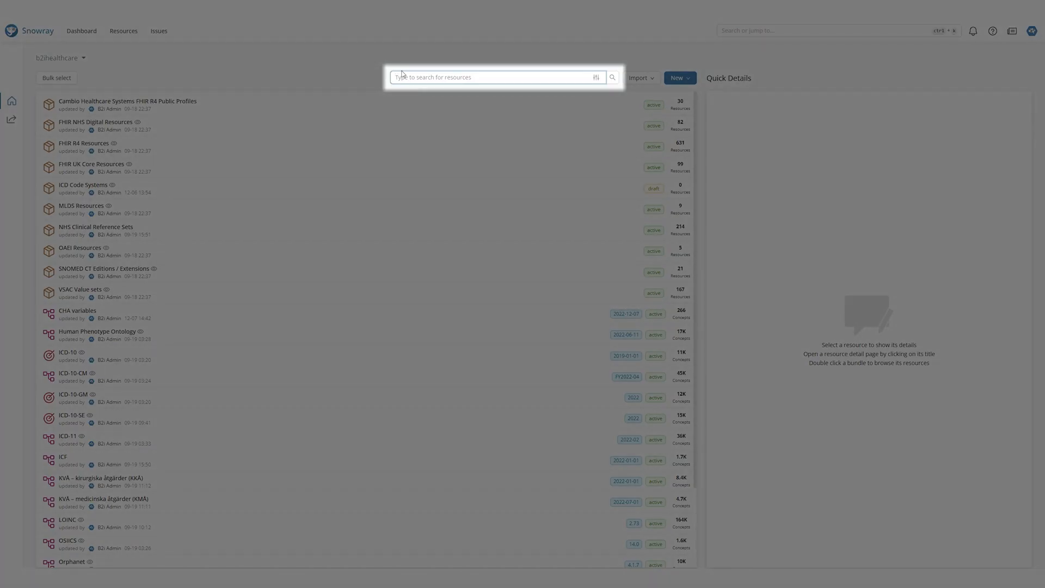
- Search the resources for "icd" with a filter for draft concept maps, and clear the search and filters
text(icd)
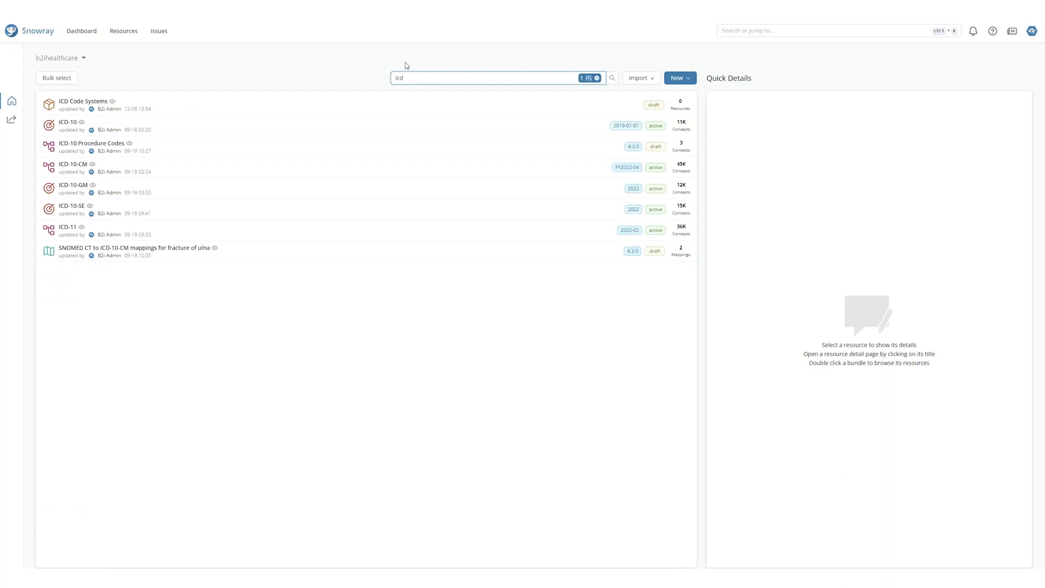
click(586, 80)
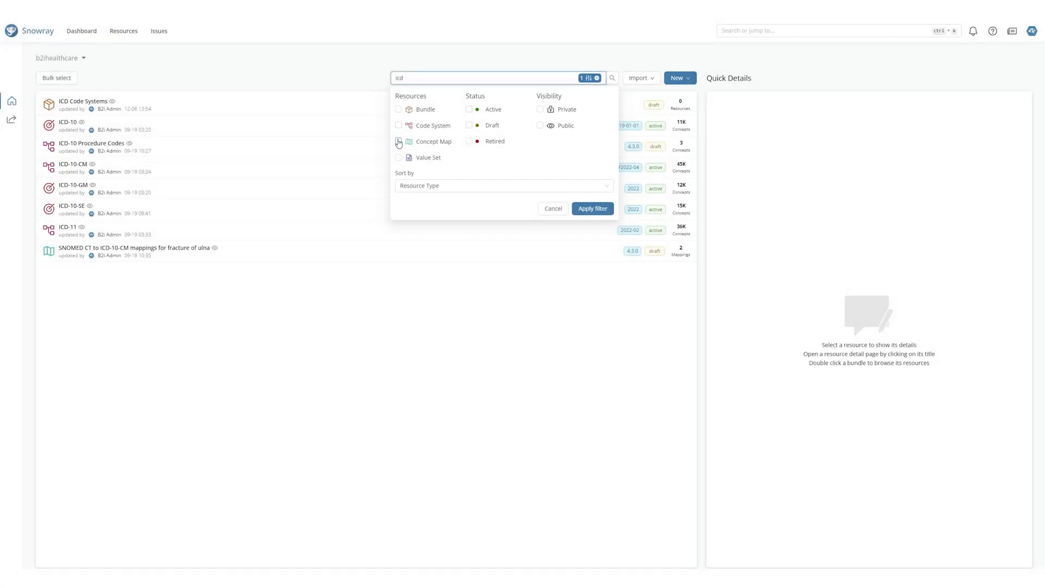
click(398, 142)
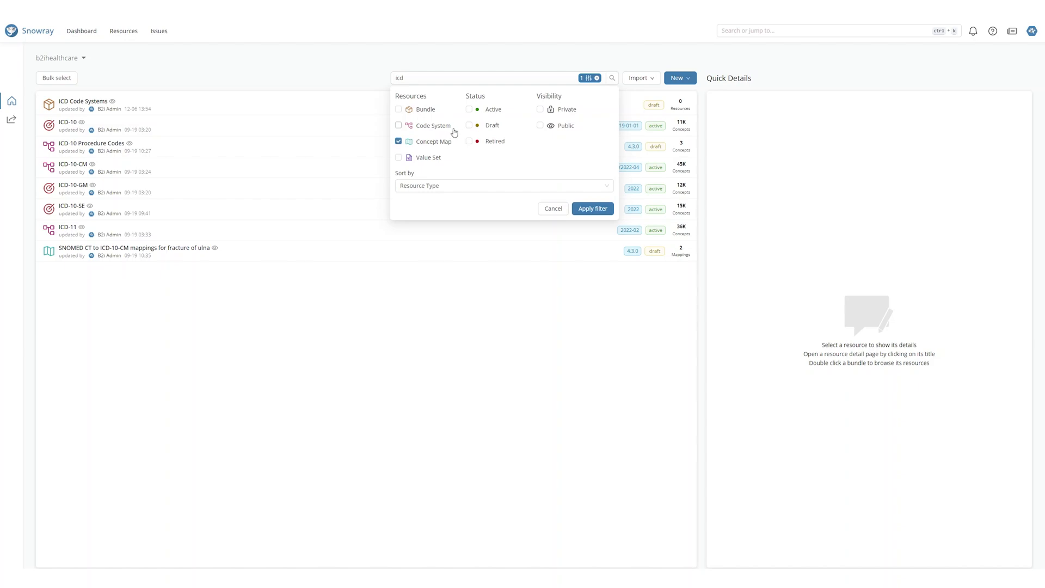
click(469, 125)
click(590, 210)
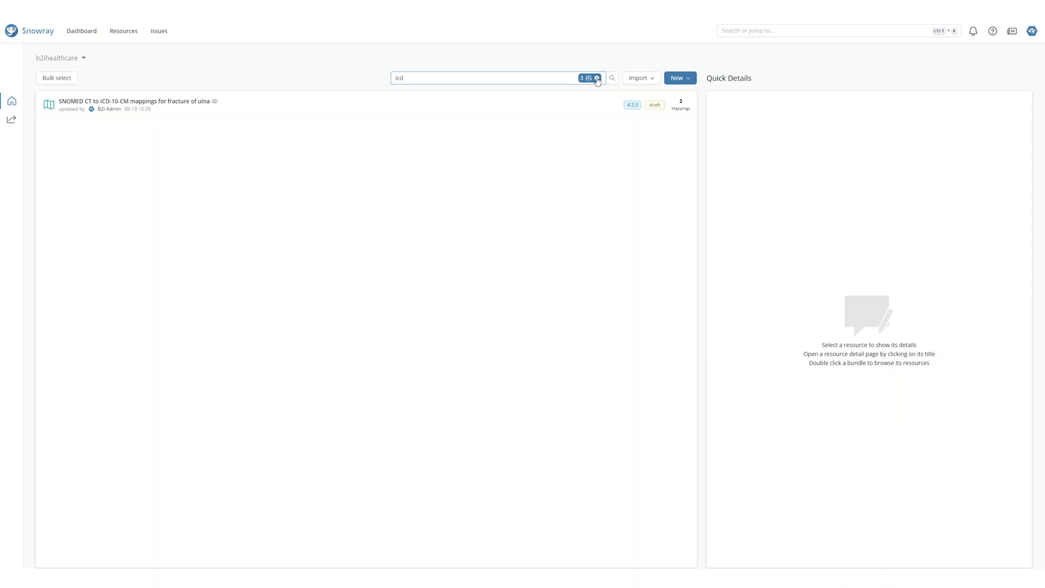
click(597, 79)
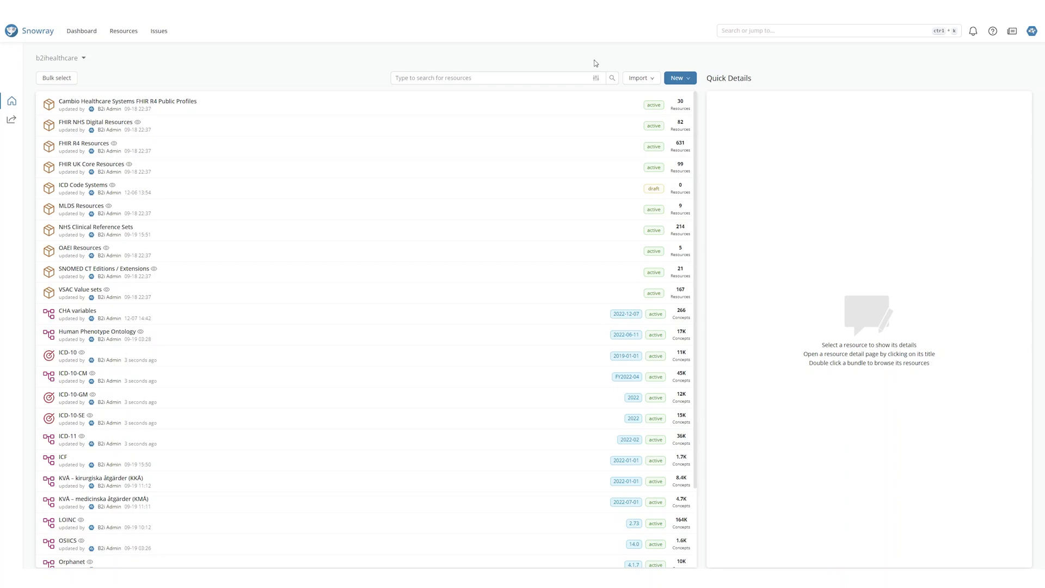
- Move the ICD-10, ICD-10-CM, ICD-10-GM, ICD-10-SE and ICD-11 code systems into the ICD Code Systems bundle in bulk
click(46, 81)
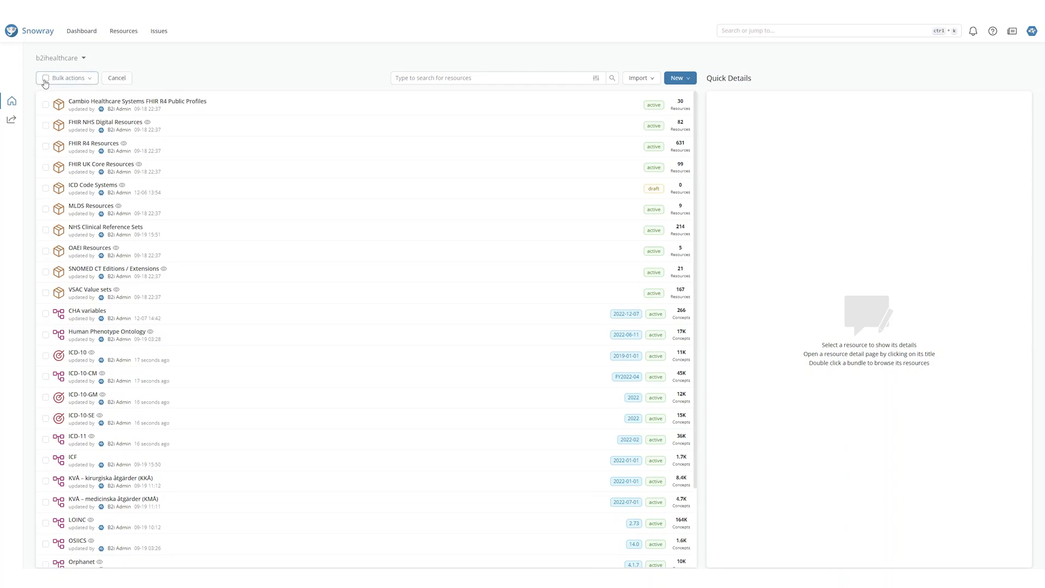
click(46, 357)
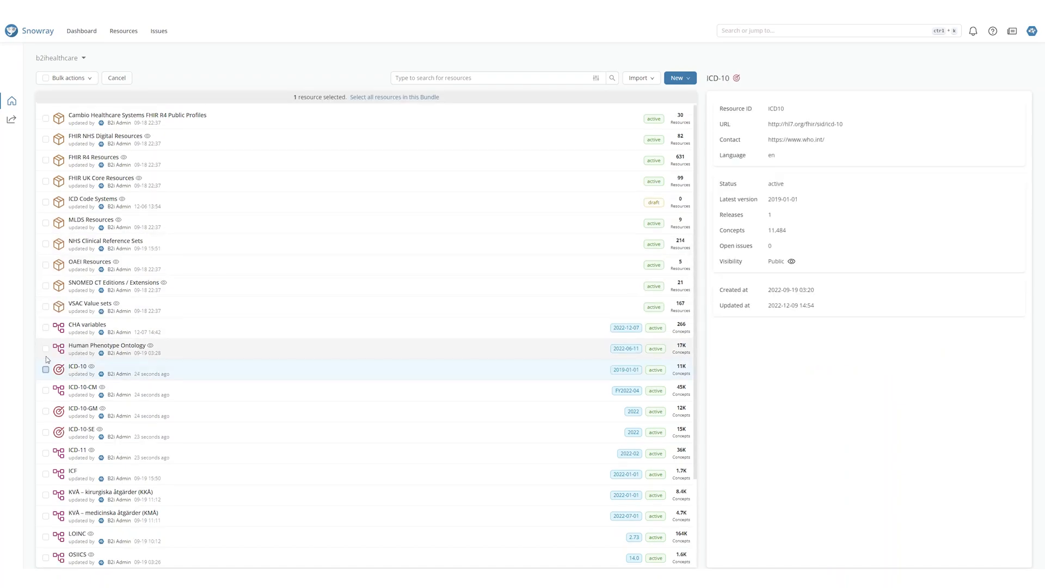
click(45, 390)
click(46, 412)
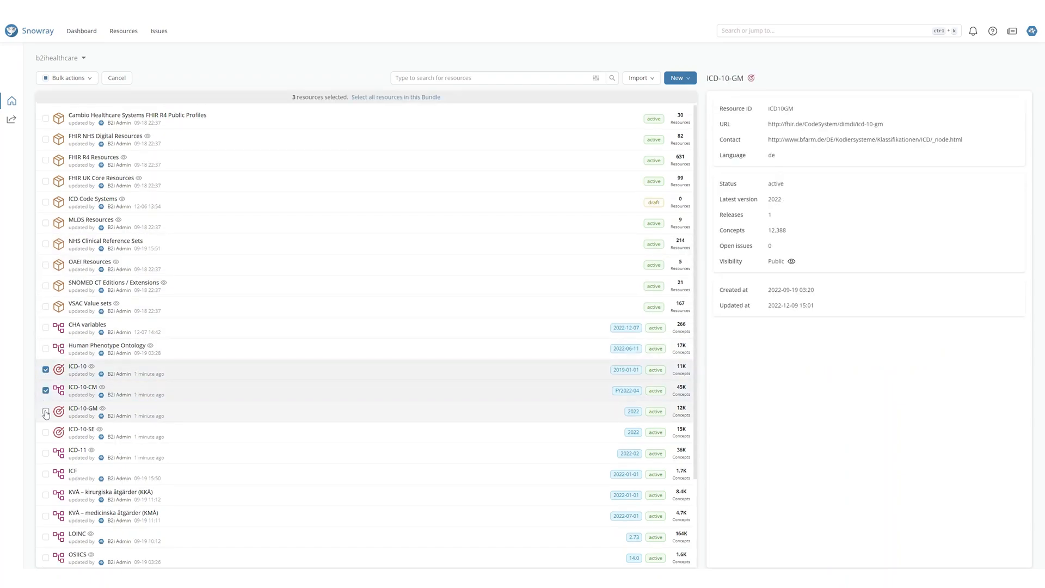
click(45, 432)
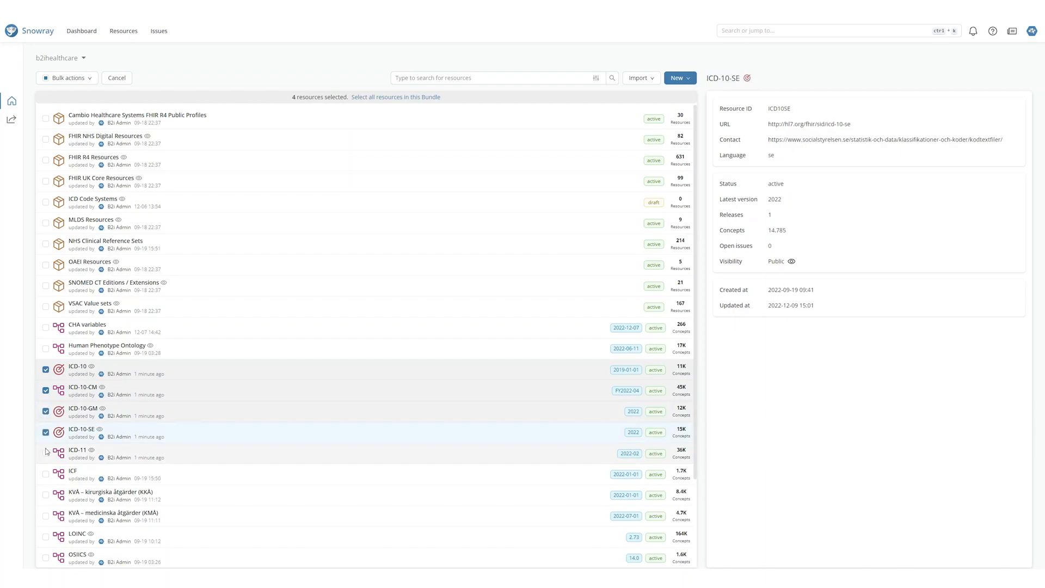
click(46, 454)
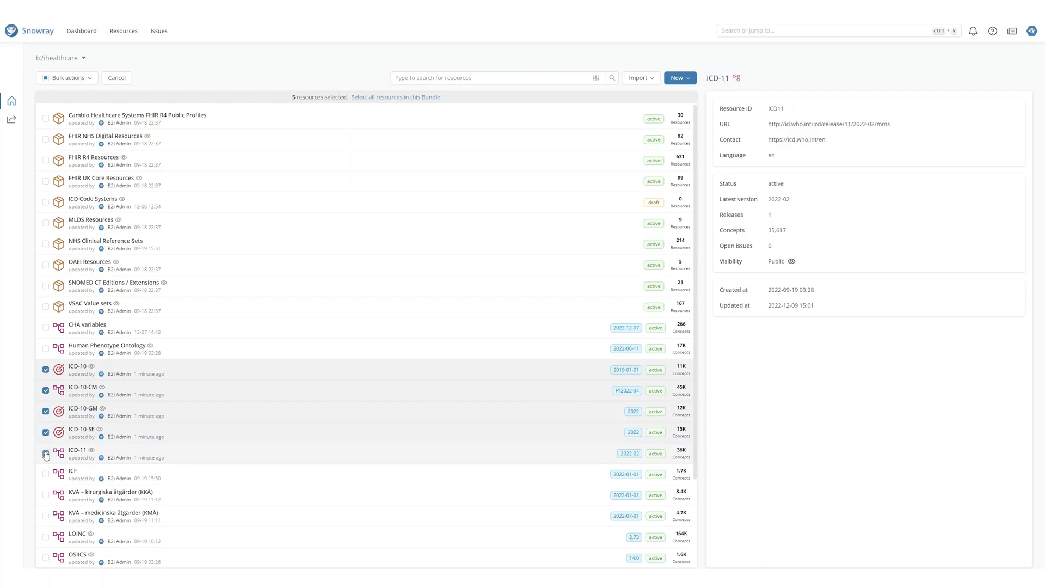
click(67, 79)
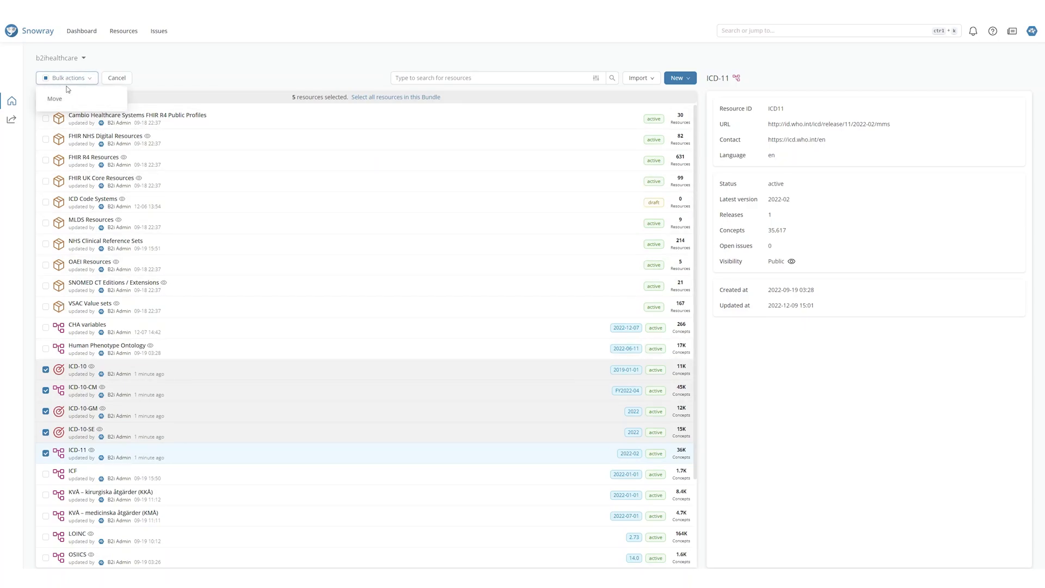
click(68, 98)
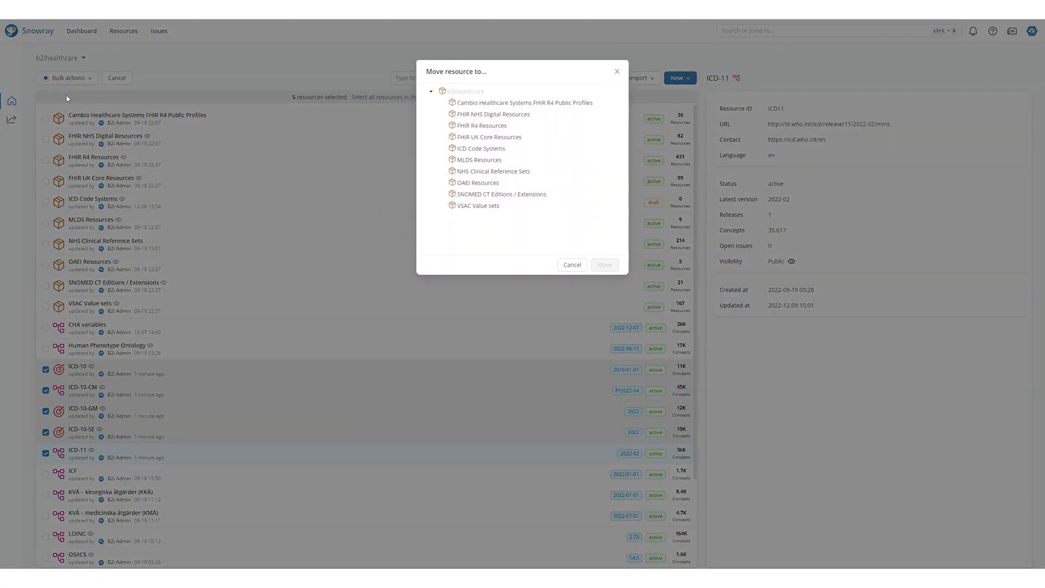
click(458, 149)
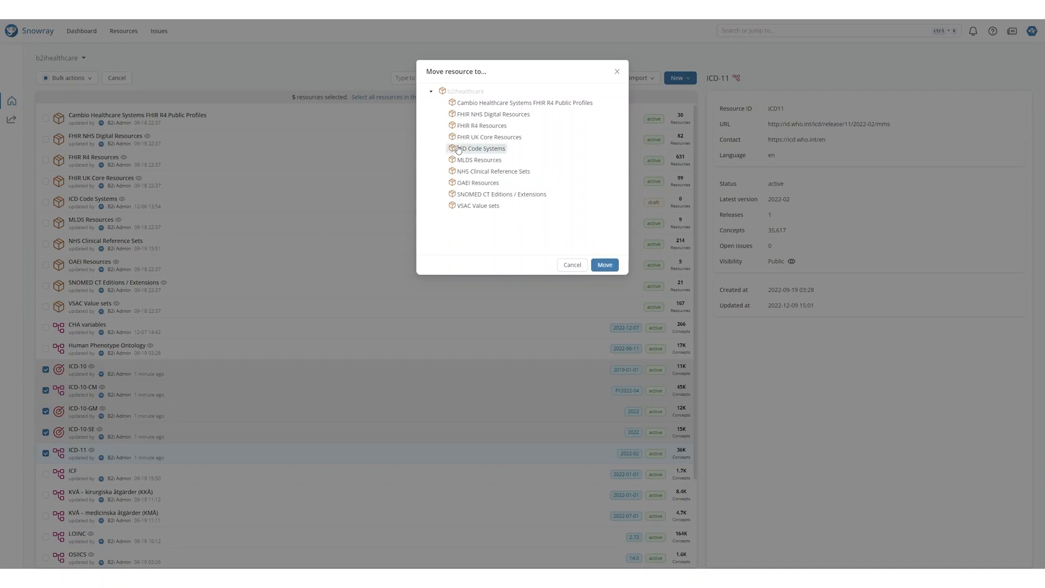
click(602, 265)
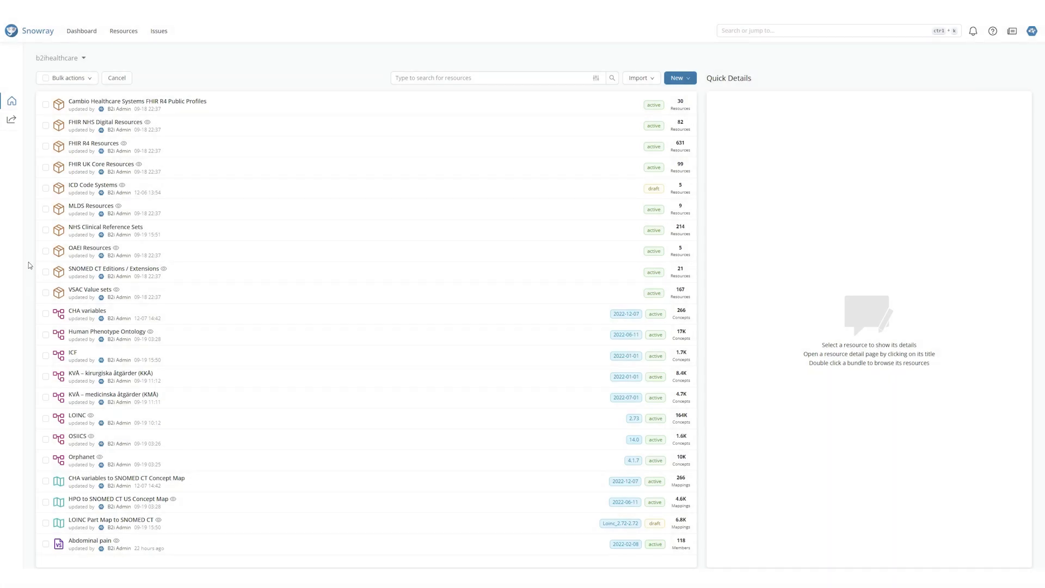
- View the resources shared with the account and return to the b2ihealthcare resource list
click(12, 120)
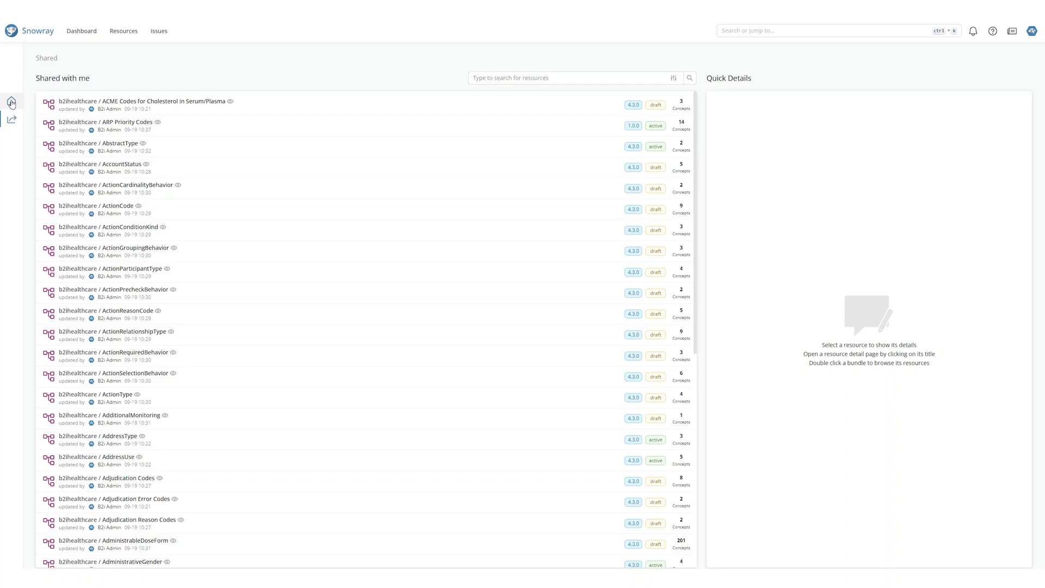
click(12, 102)
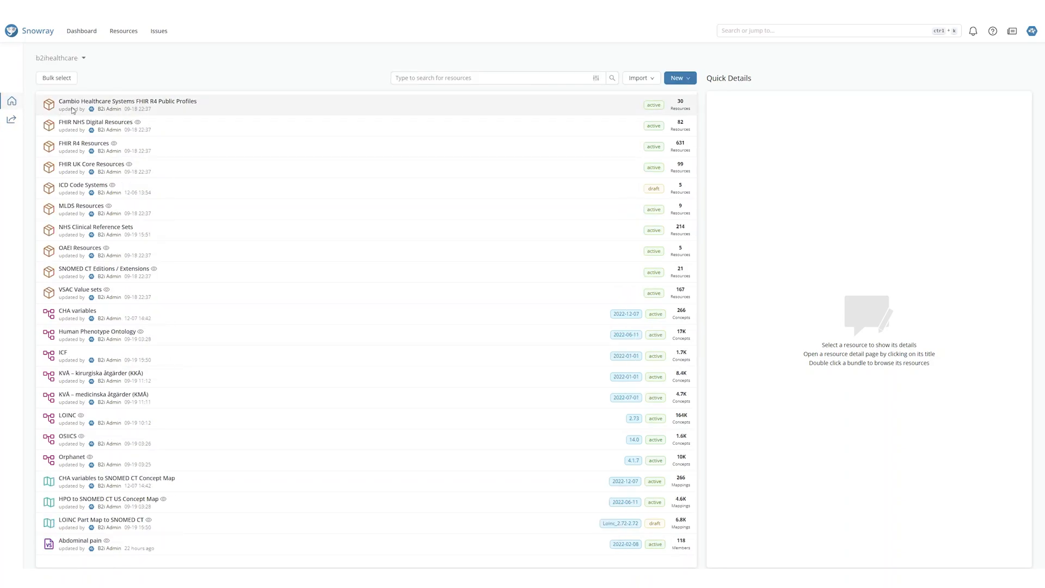
- View the FHIR code system import dialog and close it without importing a file
click(638, 82)
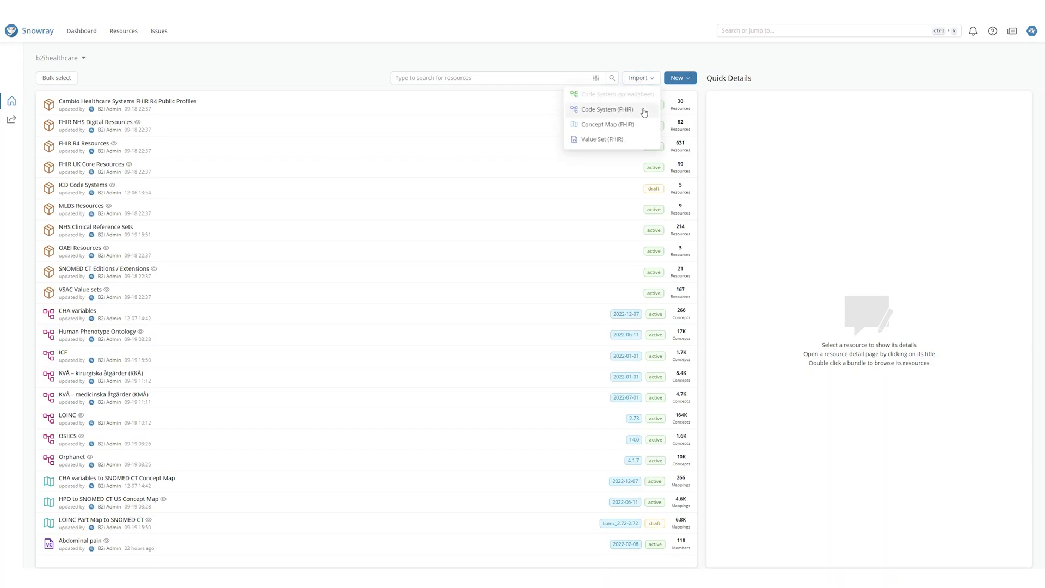
click(643, 112)
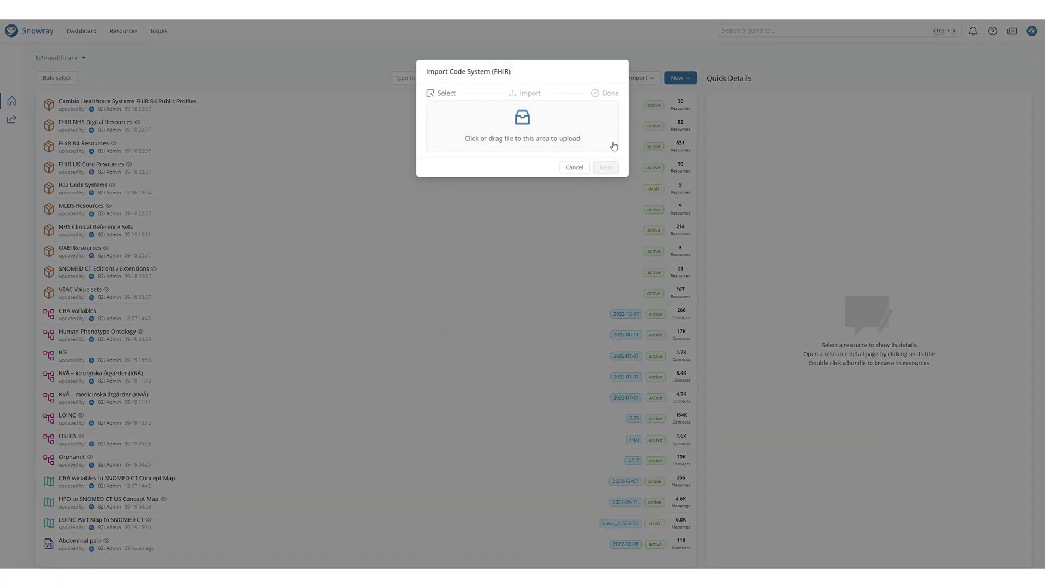
click(574, 167)
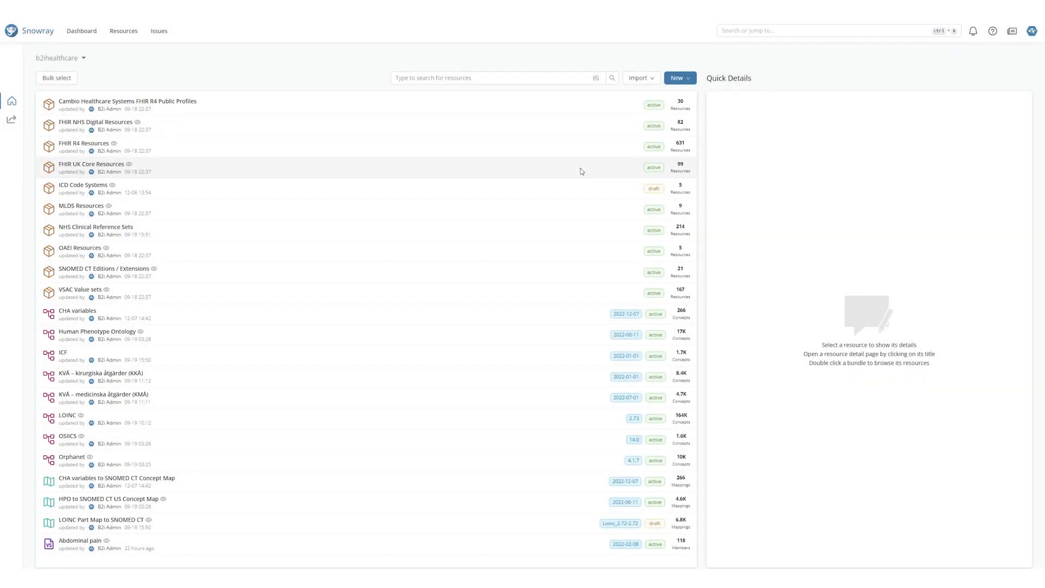
- Show the resource types available for creating a new resource in b2ihealthcare
click(673, 82)
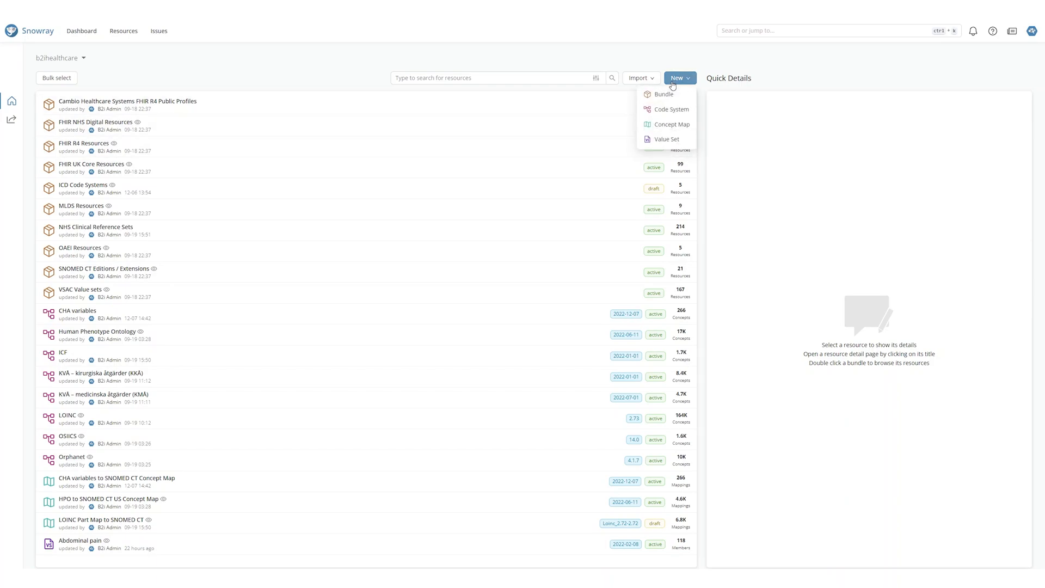